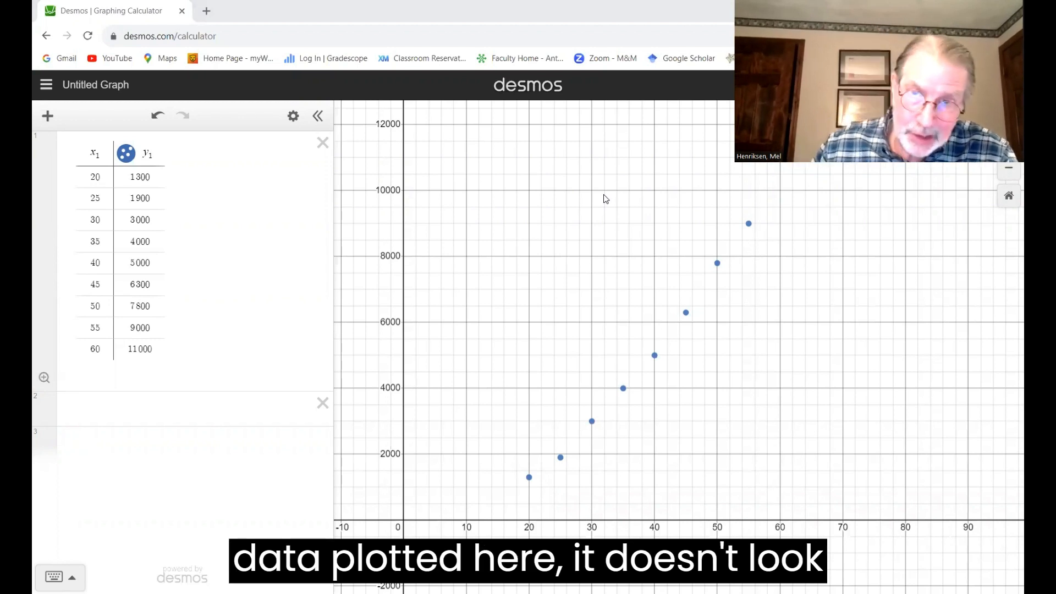
Step: Enter the regression y₁ ~ ax₁² in the empty expression below the data table
left_click(95, 404)
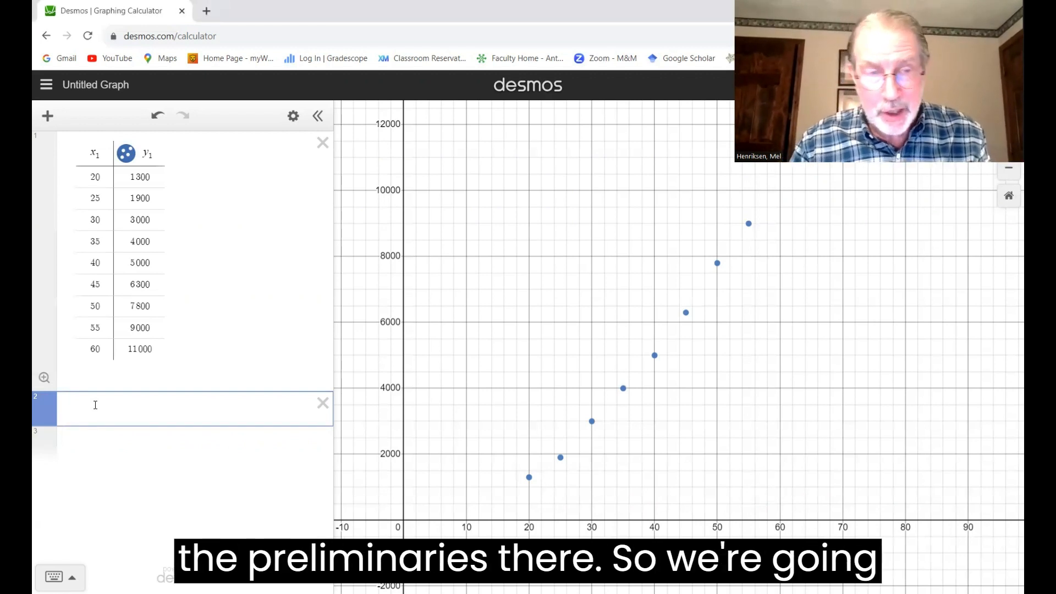
type("y1")
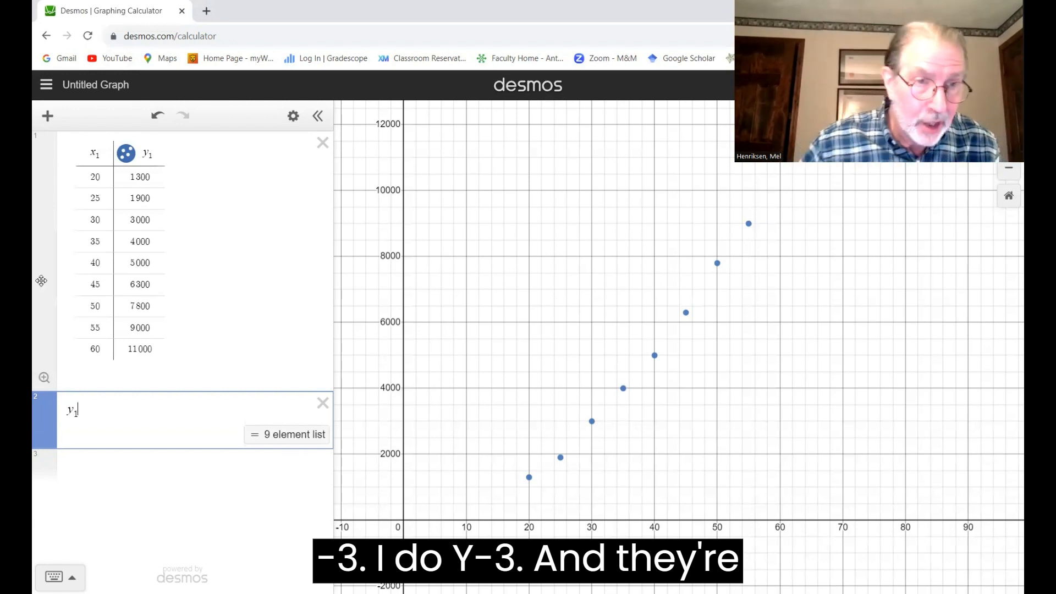
type("~")
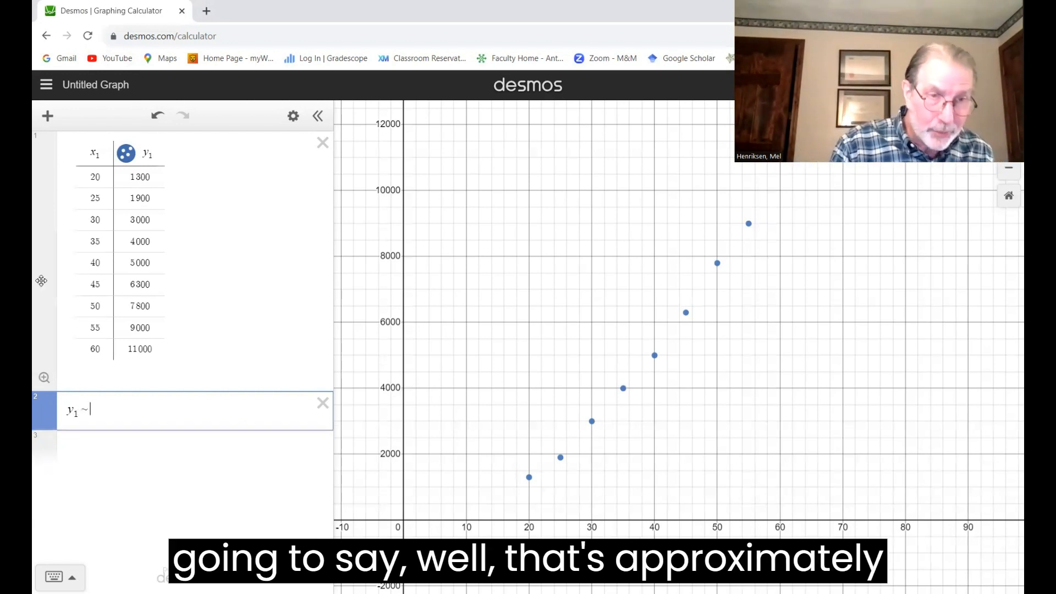
type("a")
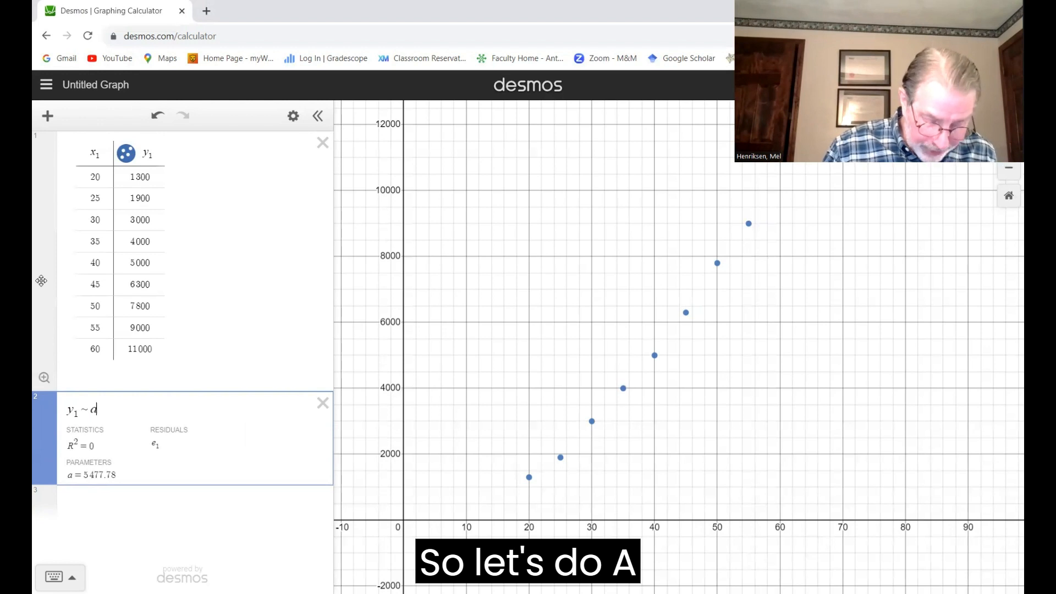
type("x1")
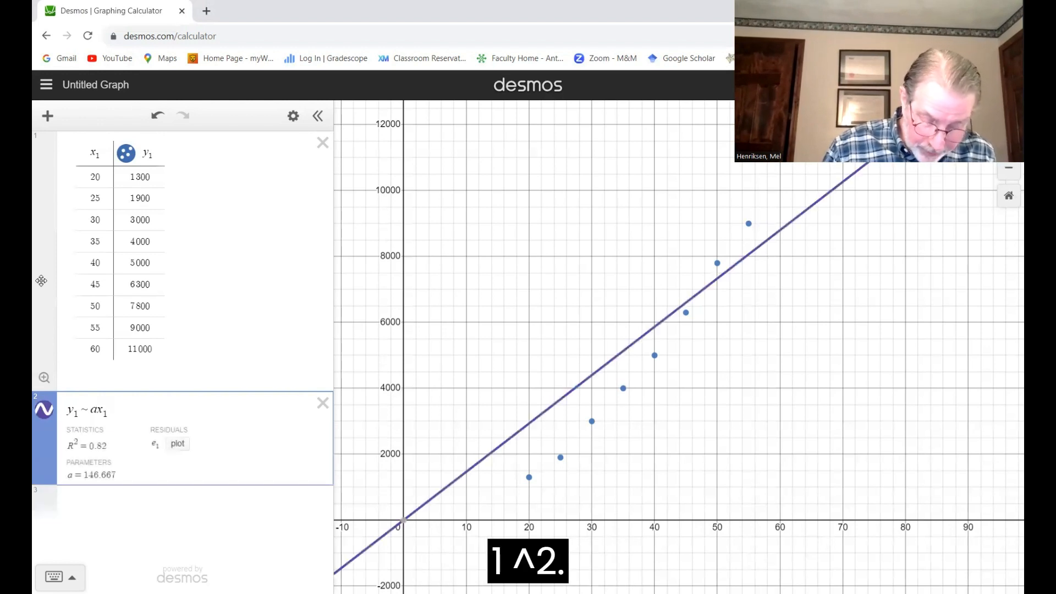
type("^2")
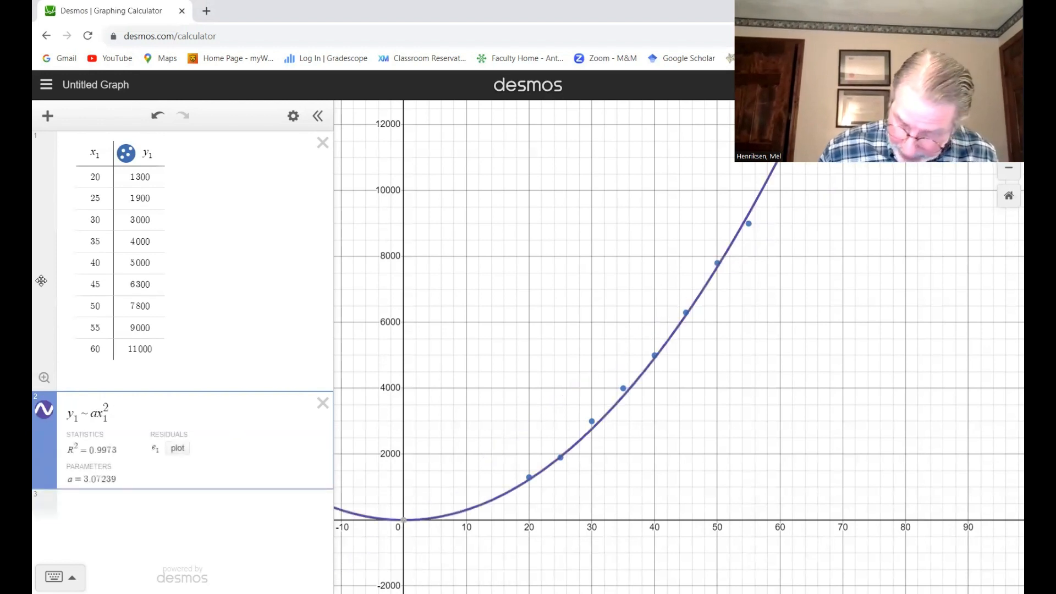
type("+BX")
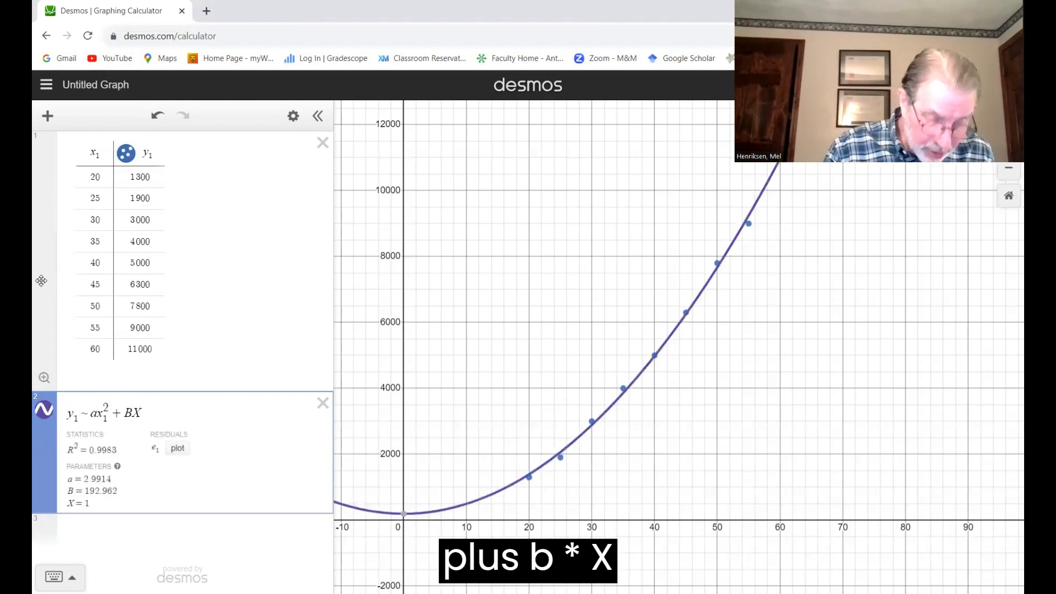
type("1")
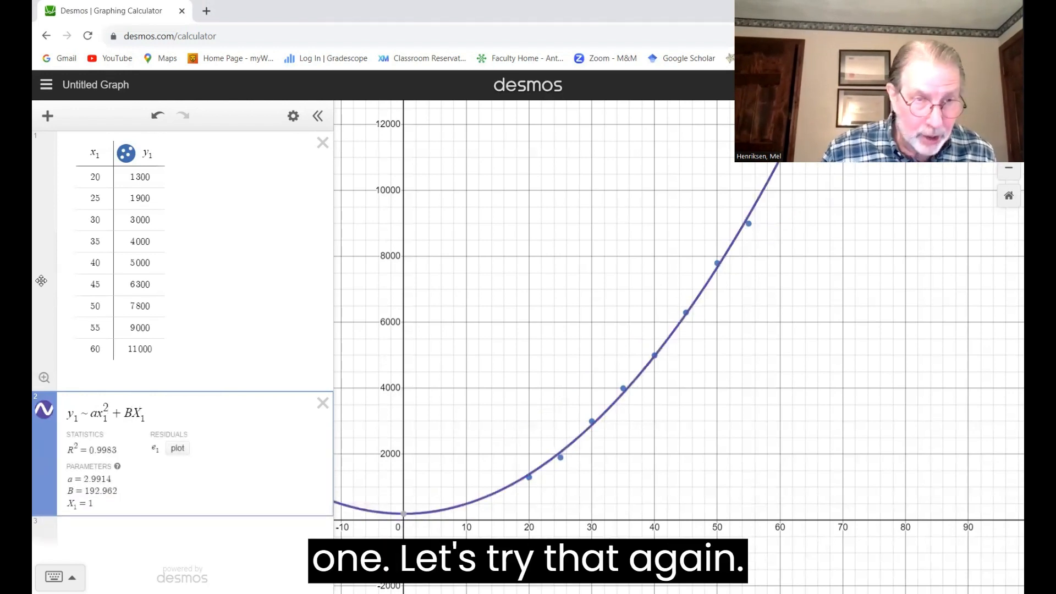
Step: Extend the regression with the terms + bx₁ + c and plot its residuals
key("BackSpace")
key("BackSpace")
key("BackSpace")
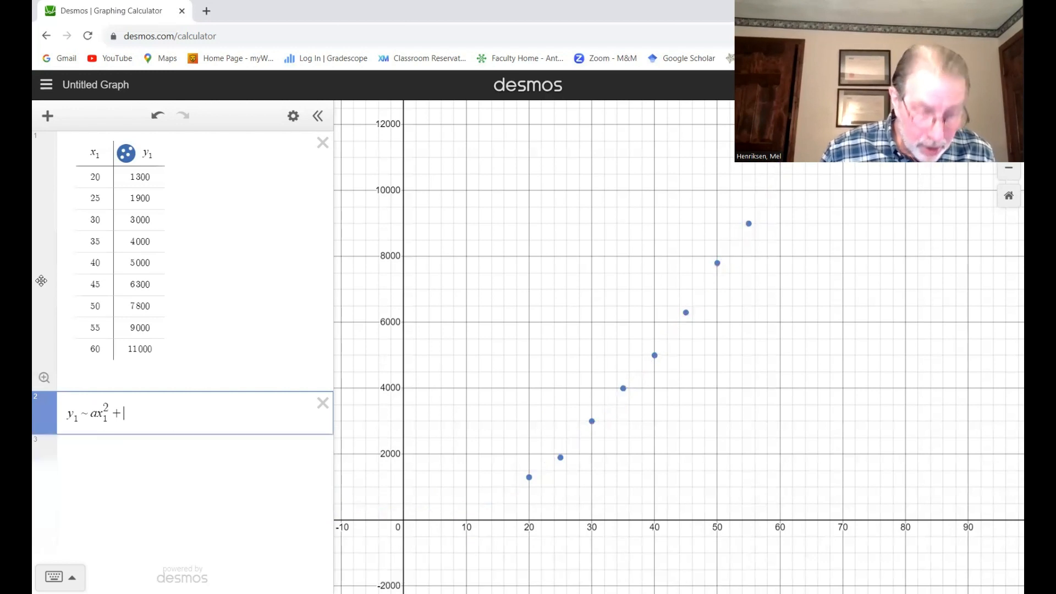
type("b")
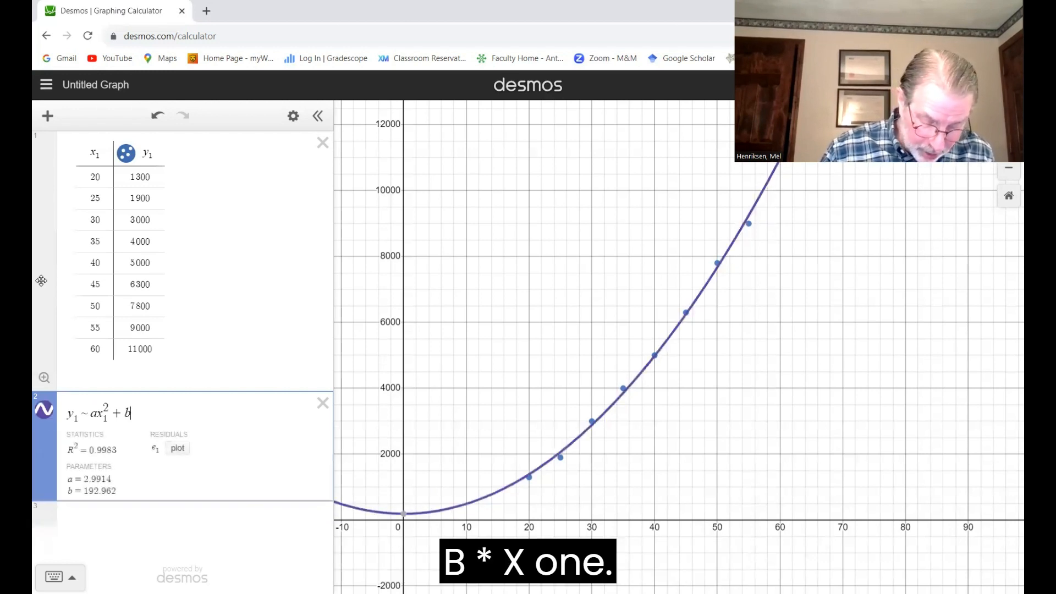
type("x1 ")
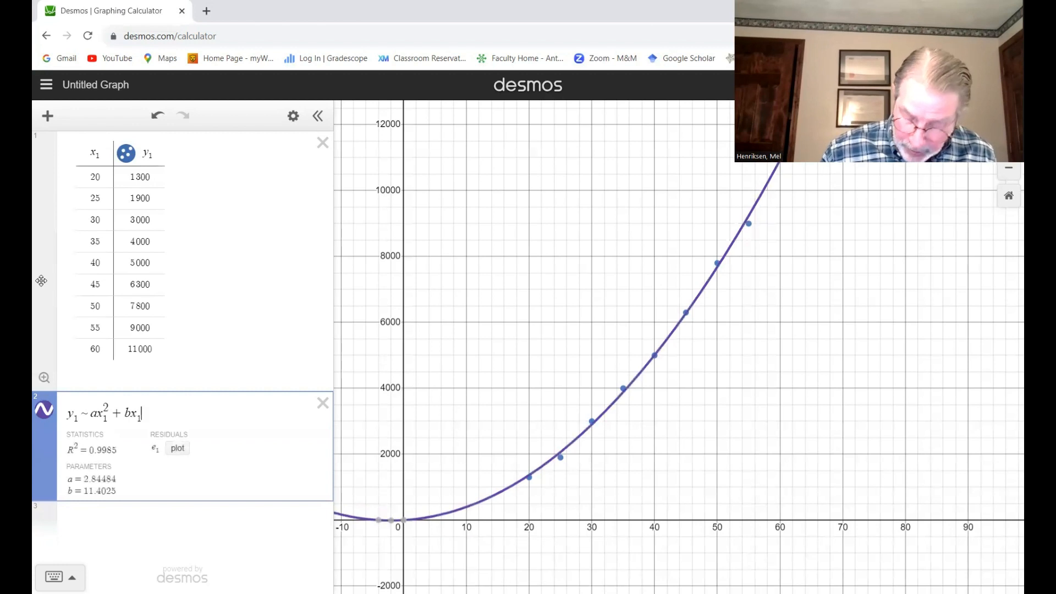
type("+ c")
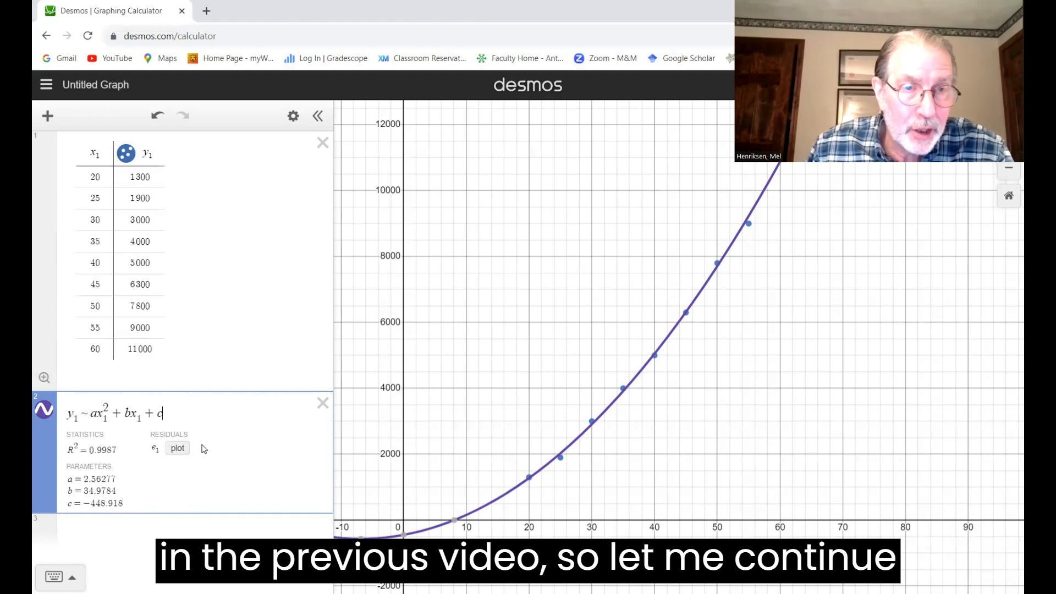
left_click(177, 448)
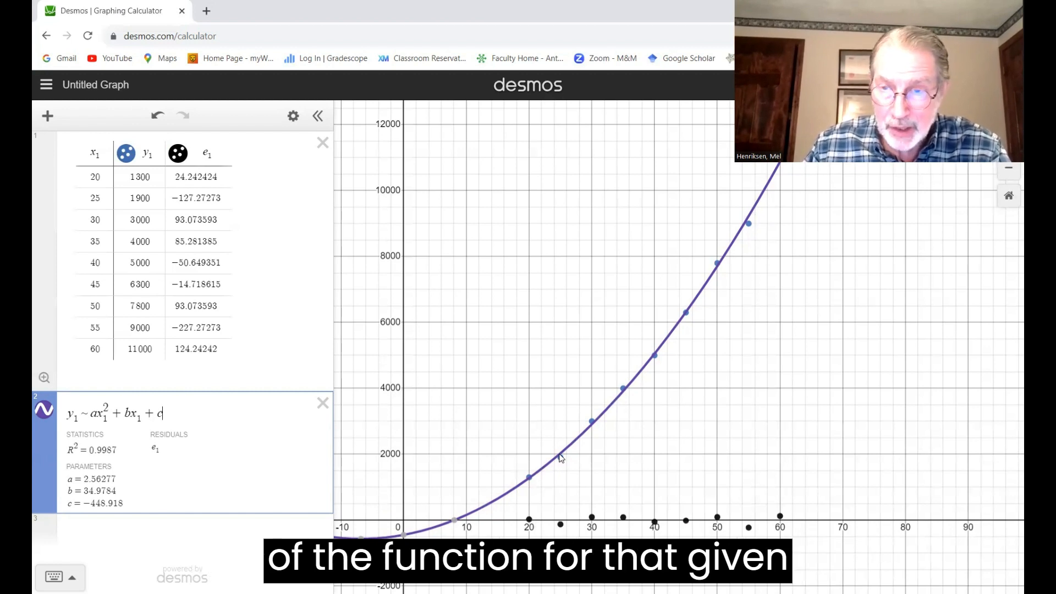
Step: Add the function y = ax² + bx + c as a new expression below the regression
left_click(179, 533)
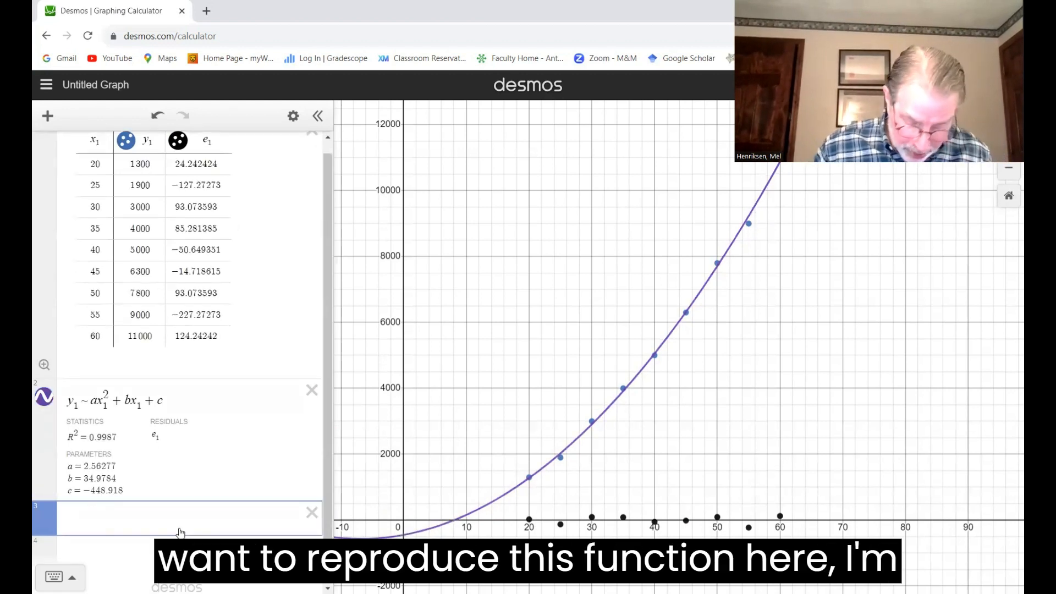
type("y = ")
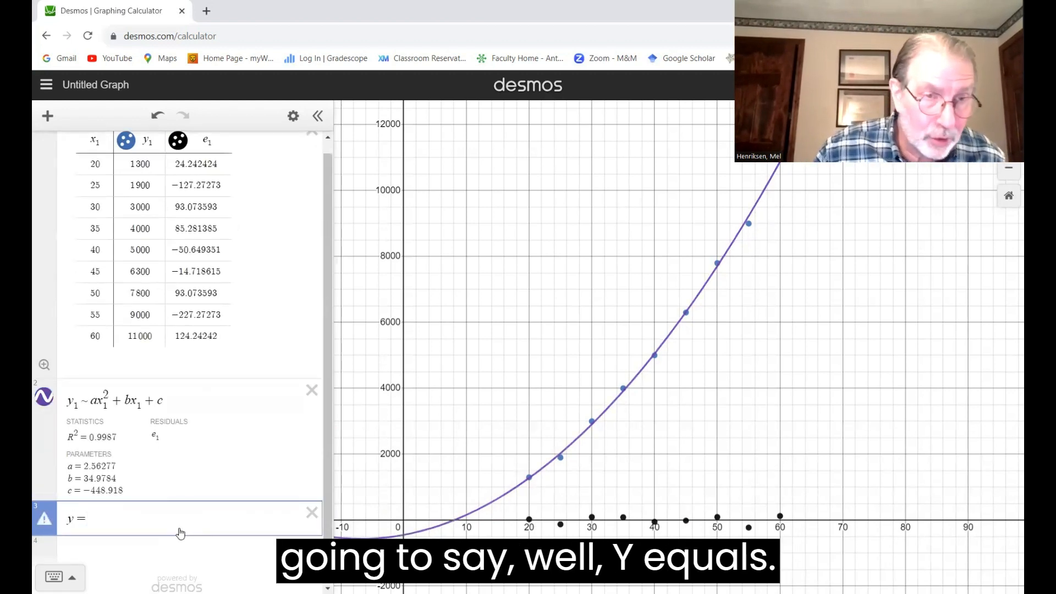
type("ax")
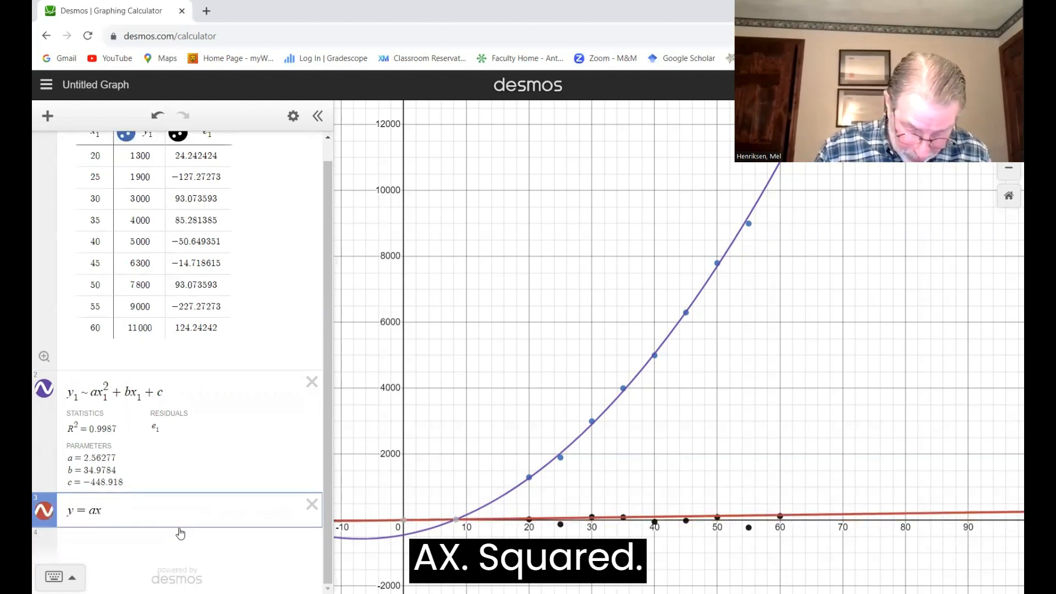
type("^2 ")
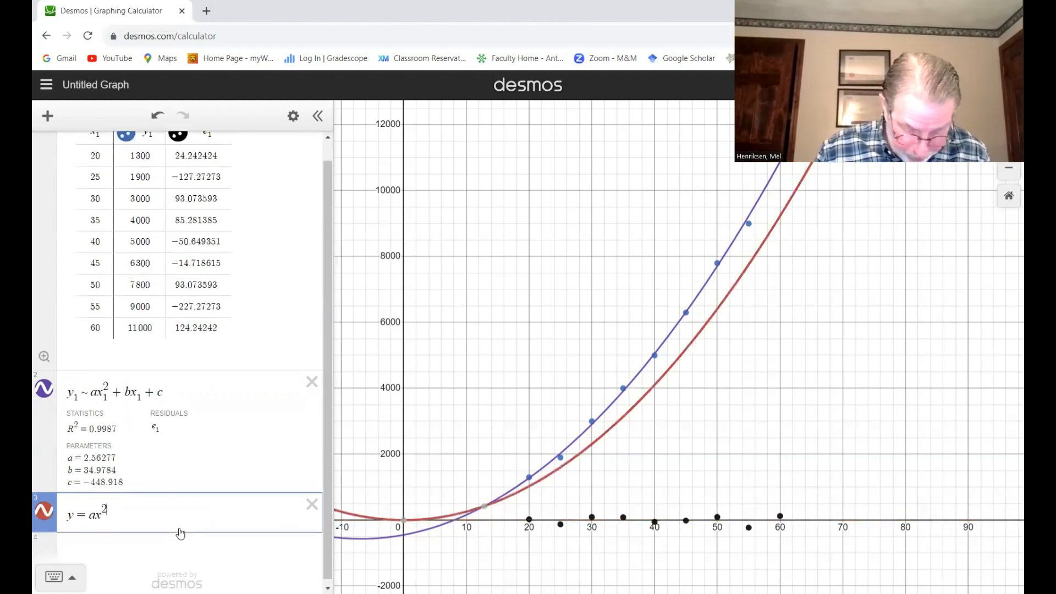
type("+ ")
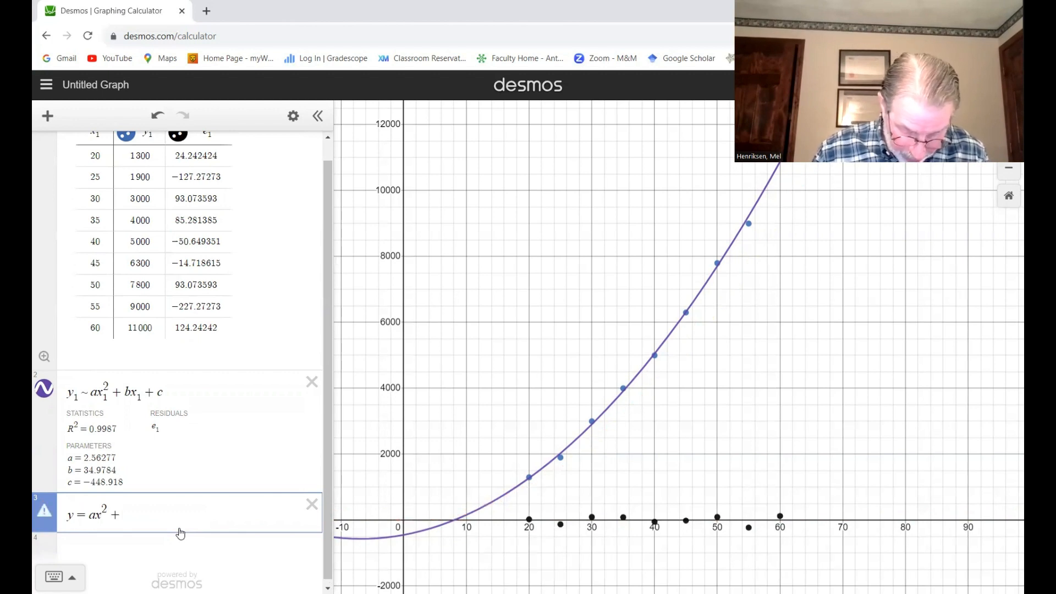
type("bx ")
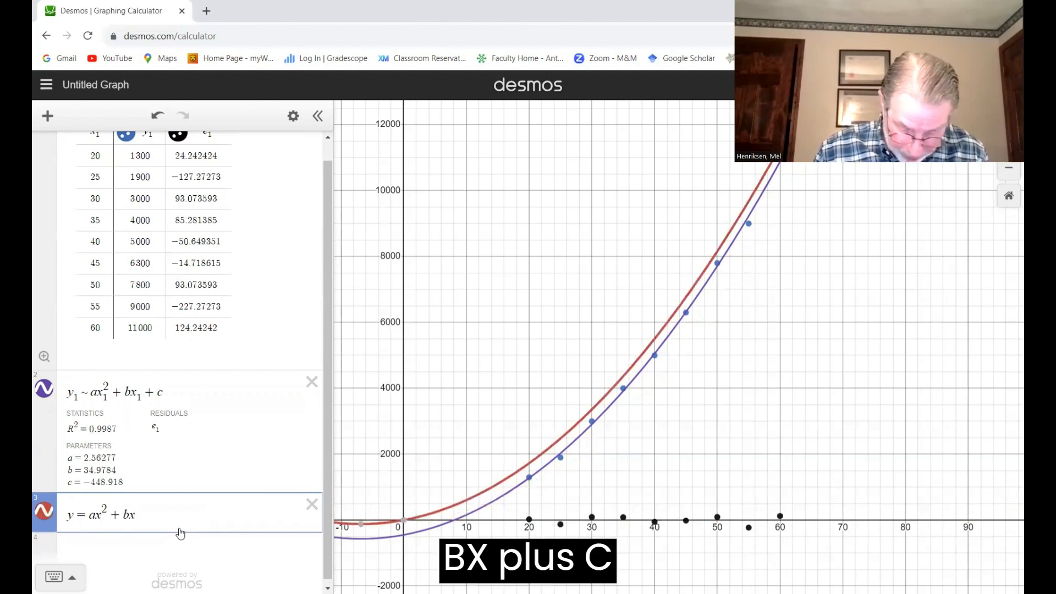
type("+ c")
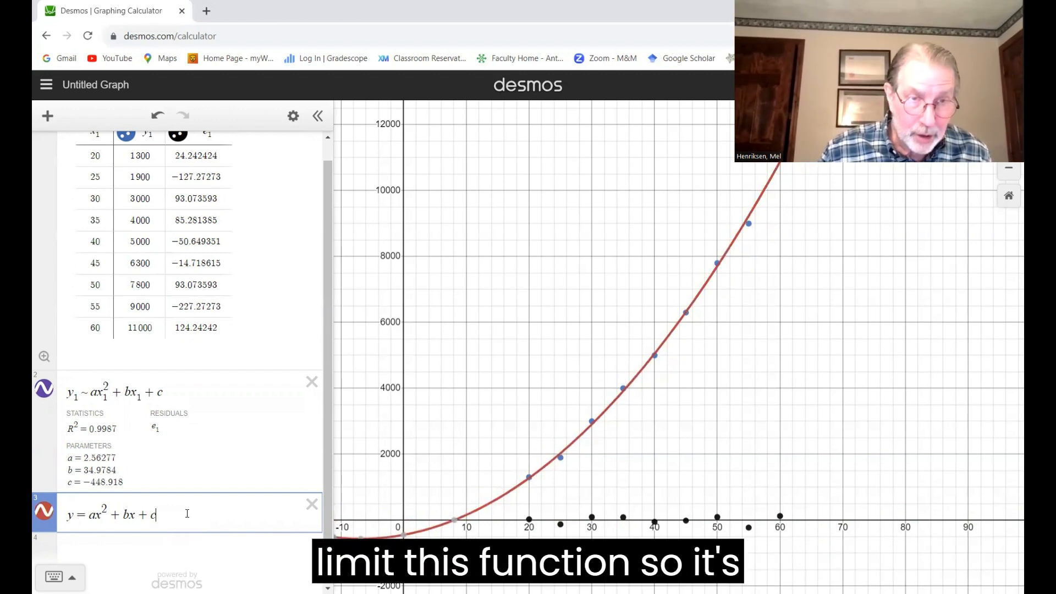
Step: Restrict the function y = ax² + bx + c to the domain {0 < x < 100}
type("{")
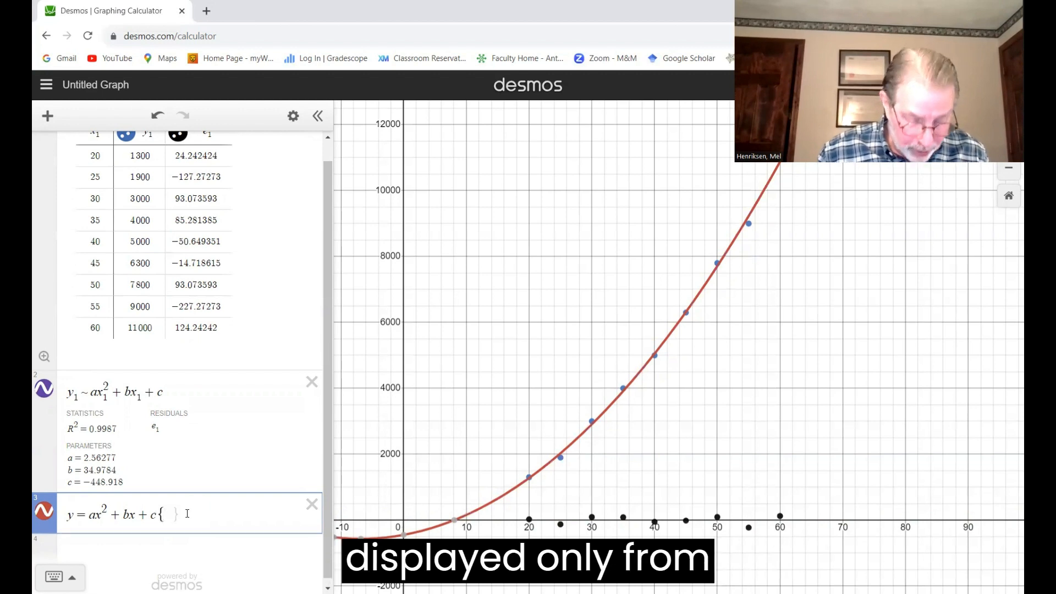
type("0 ")
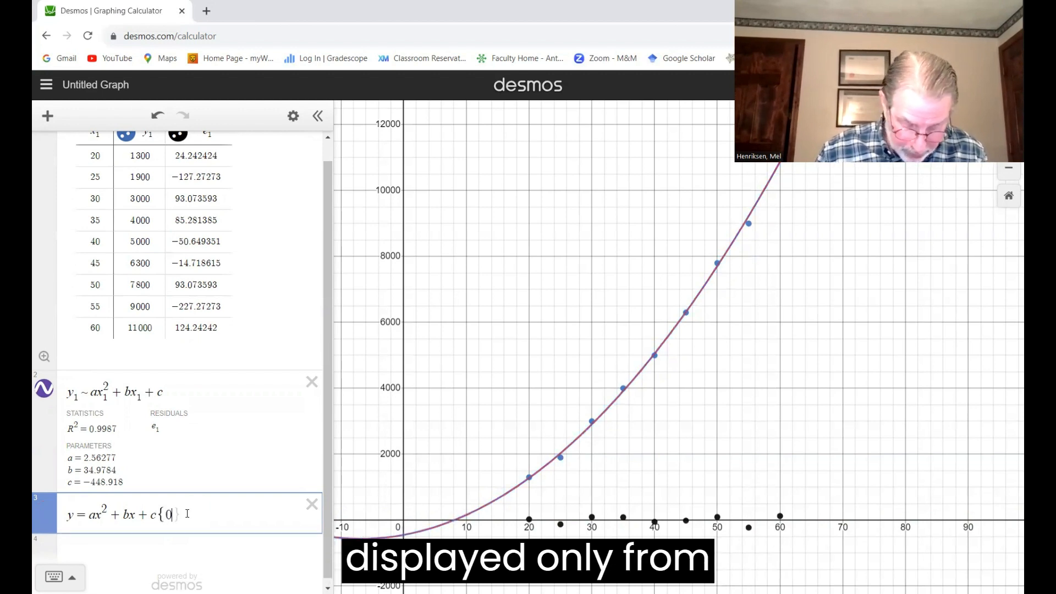
type("< x ")
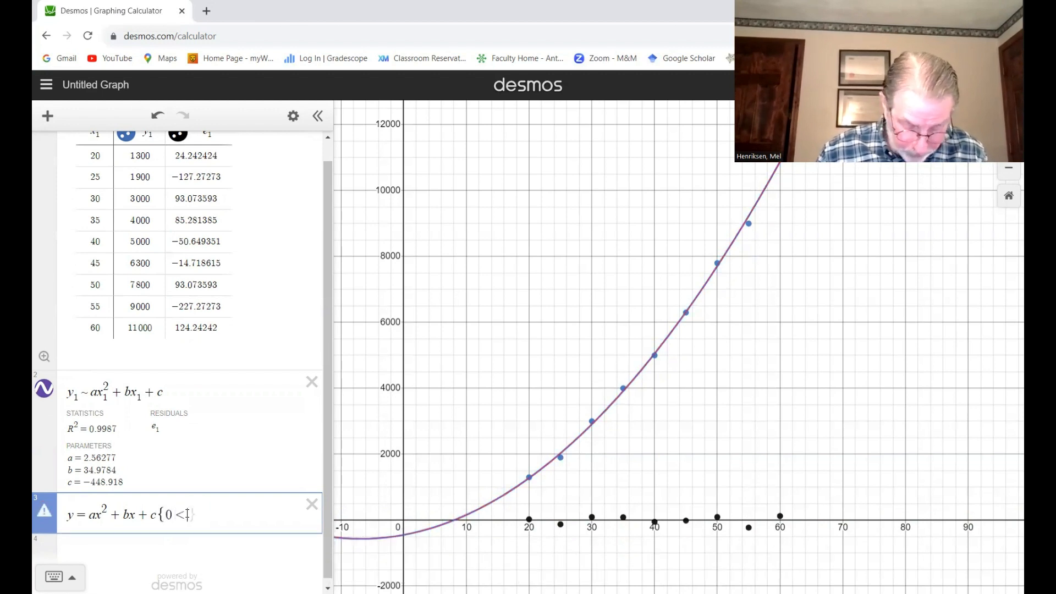
type("< ")
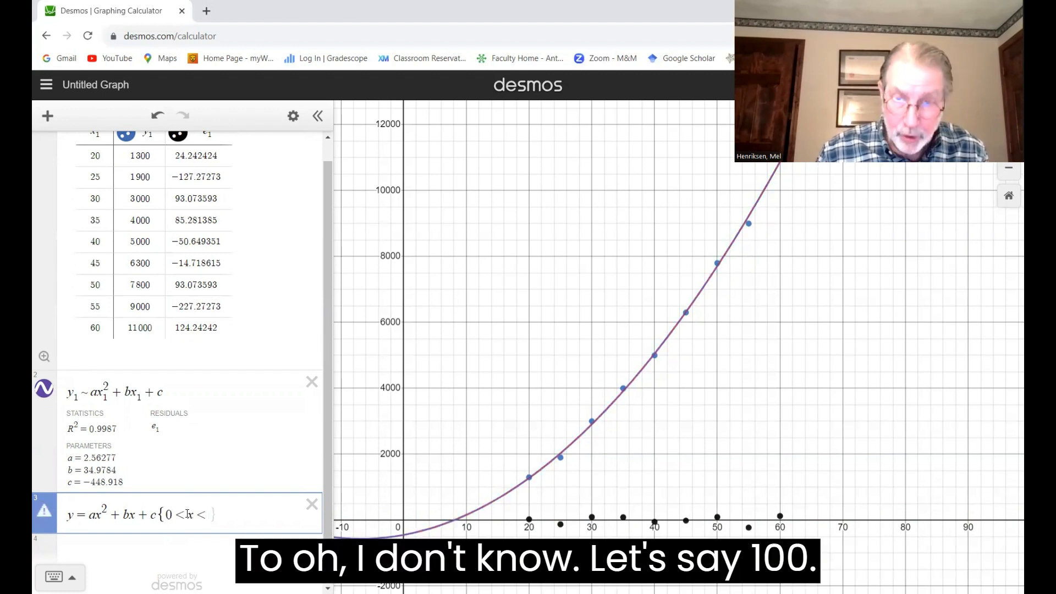
type("100")
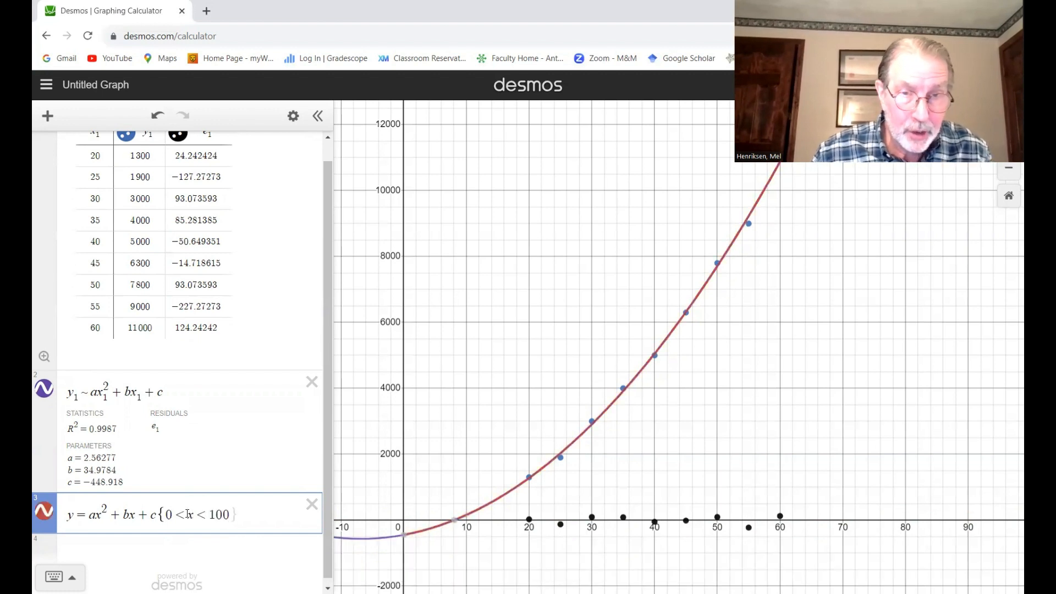
left_click(412, 416)
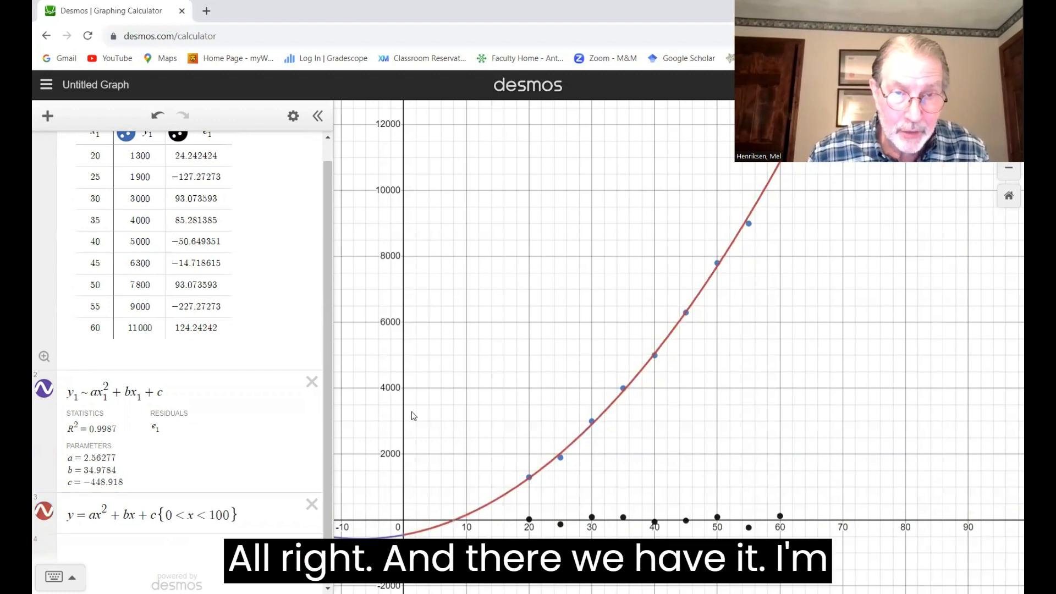
Step: Hide the regression's curve and check the restricted function's graph around the highest data points
left_click(46, 393)
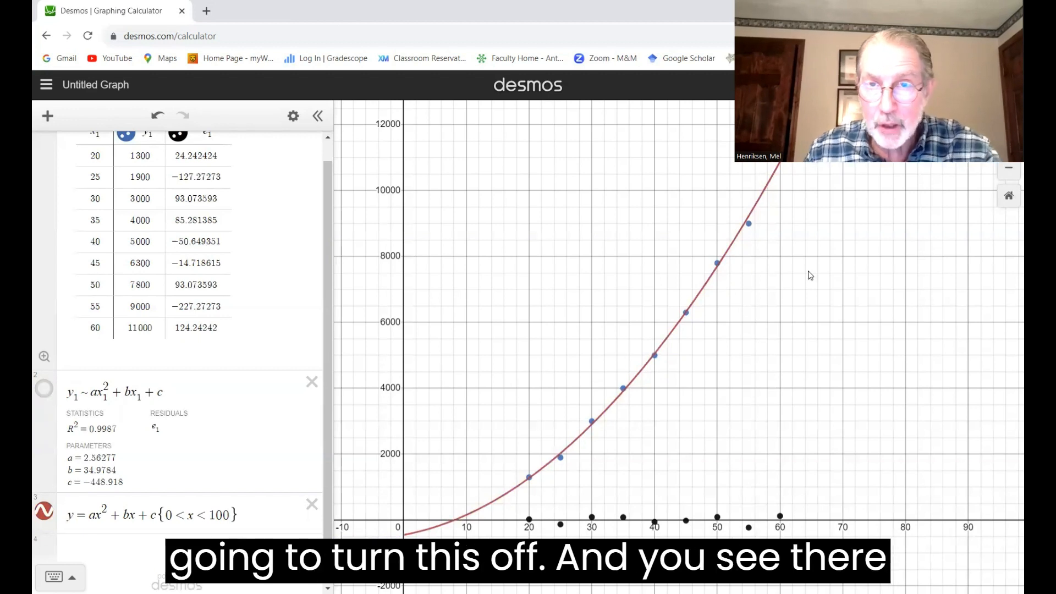
left_click_drag(793, 322, 714, 445)
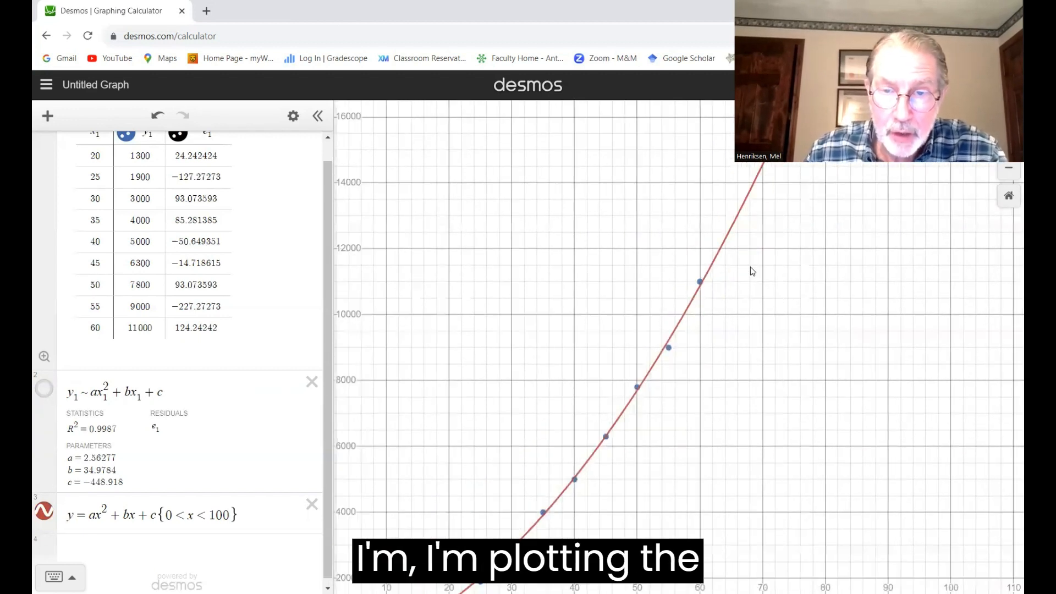
left_click_drag(781, 236, 792, 257)
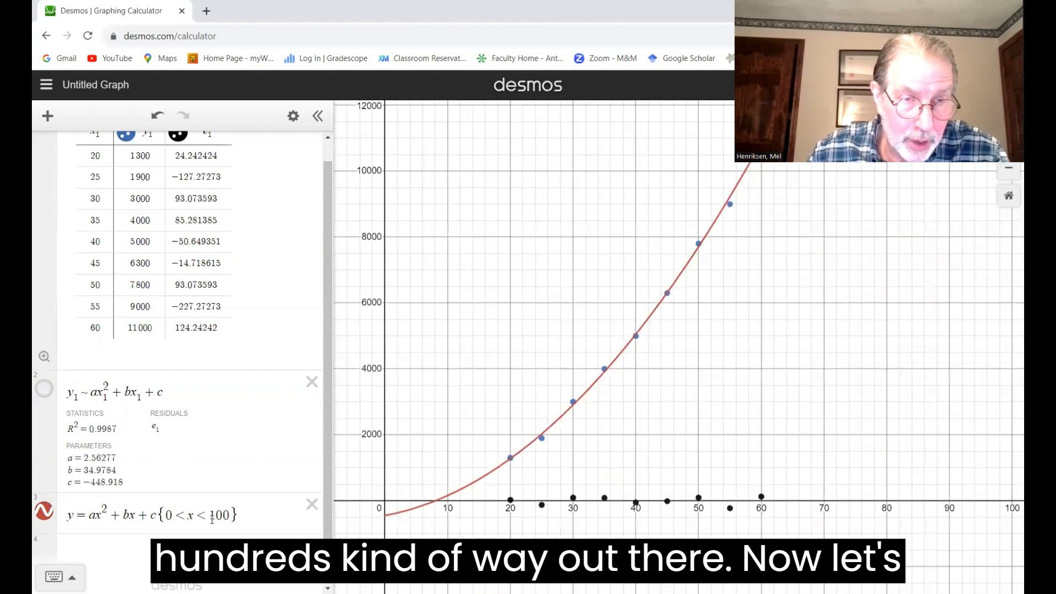
Step: Set the upper limit of the function's domain restriction to 60
left_click(233, 513)
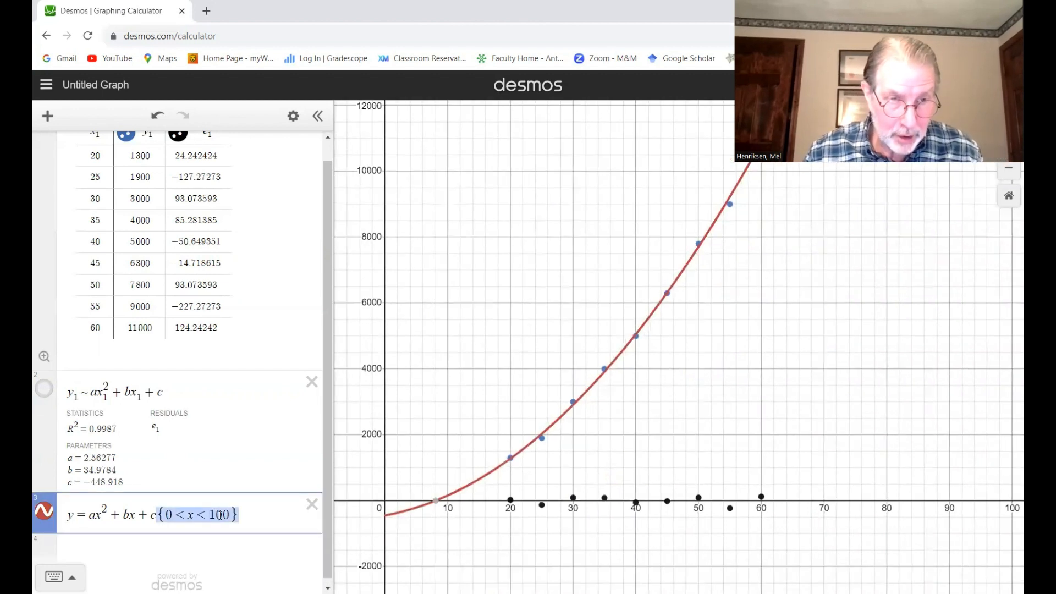
left_click(220, 514)
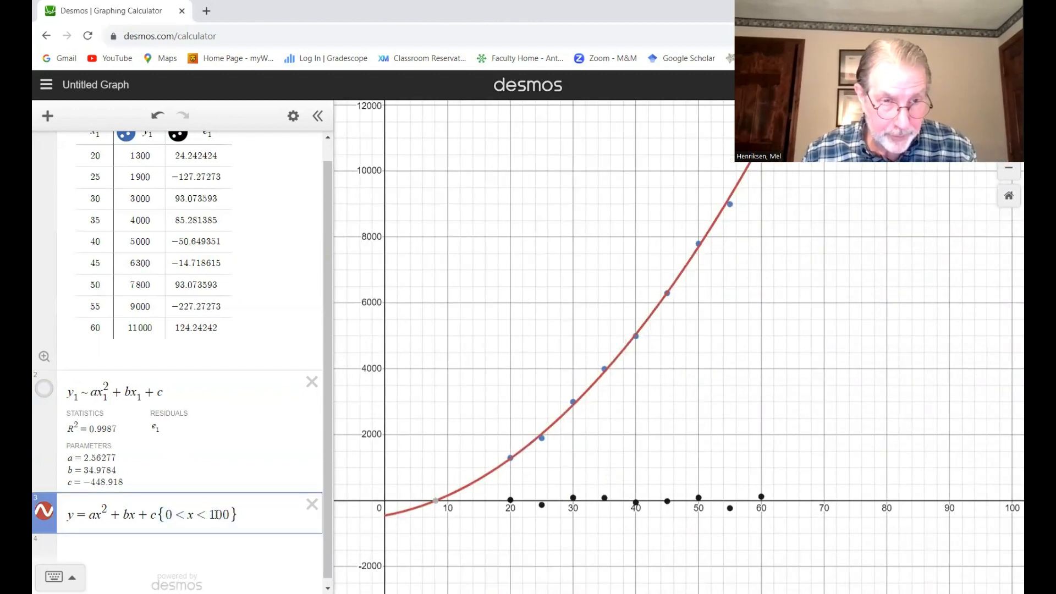
left_click_drag(209, 514, 229, 514)
type("60")
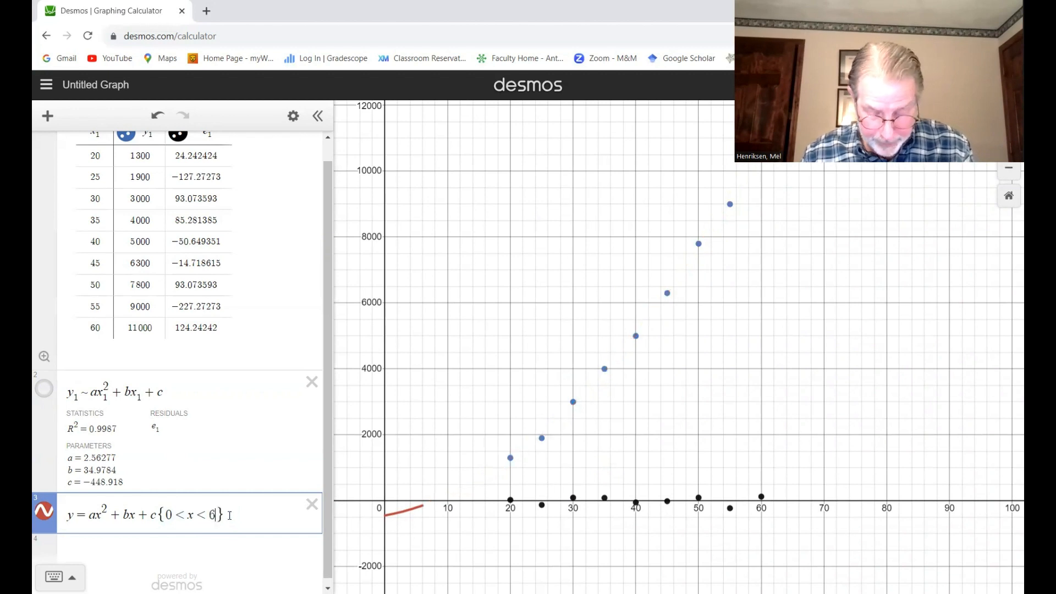
left_click(561, 465)
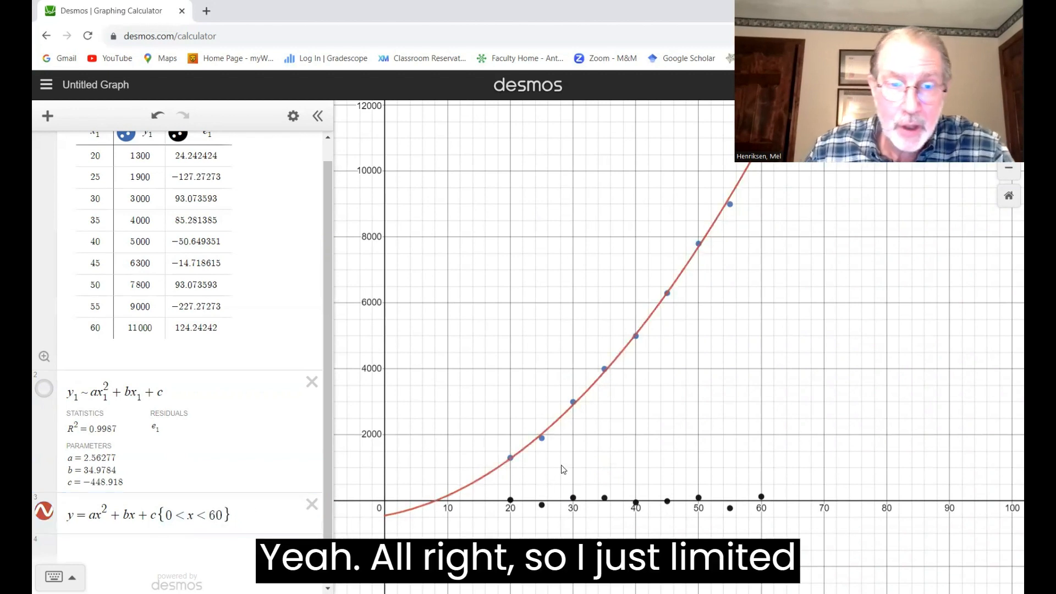